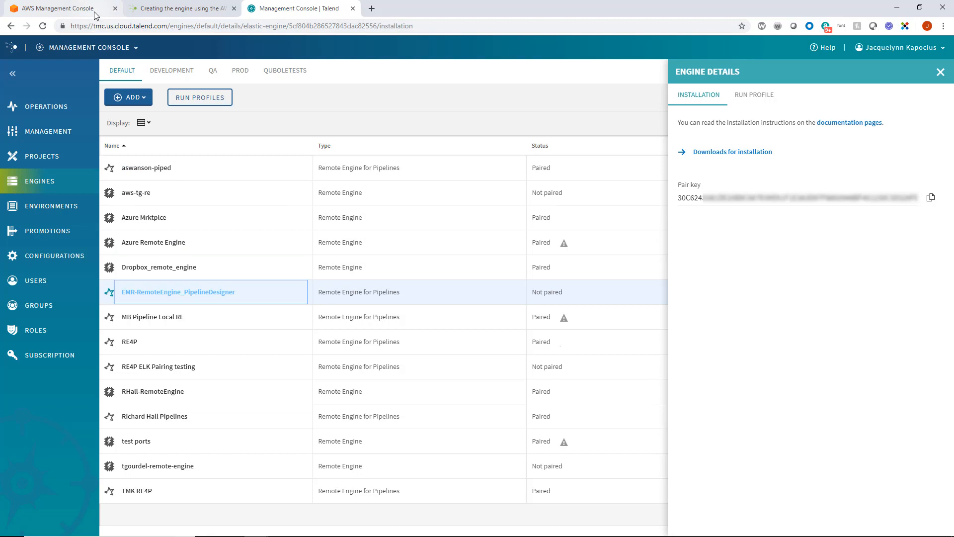
Step: Read the Talend guide's prerequisites and procedure for creating the Remote Engine for Pipelines using the AWS CloudFormation console
{"action": "left_click", "coordinate": [60, 8]}
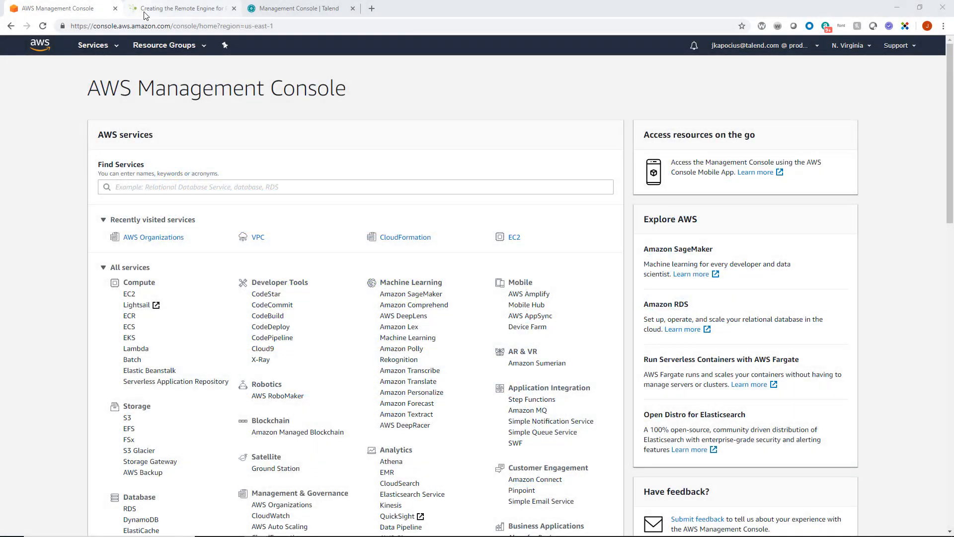
{"action": "left_click", "coordinate": [161, 15]}
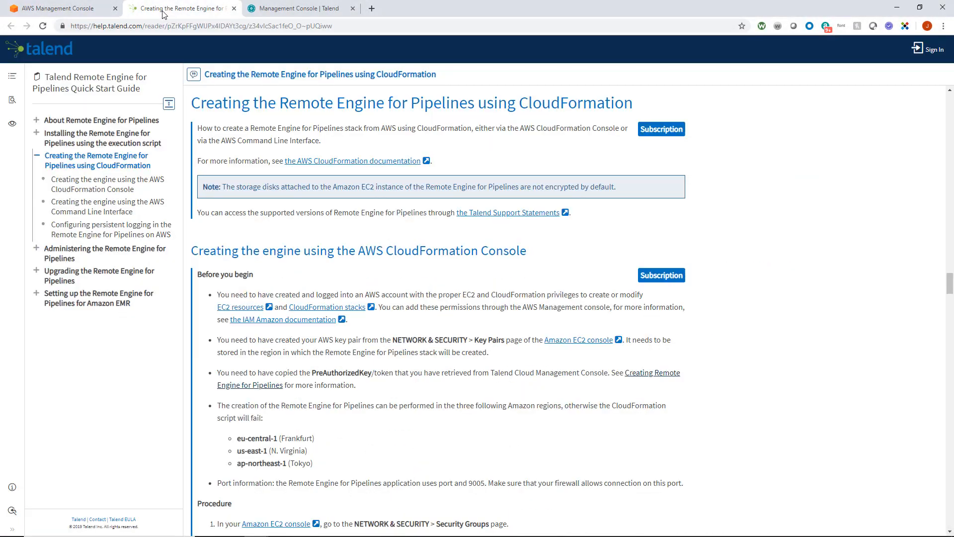
{"action": "scroll", "coordinate": [291, 277], "scroll_direction": "down", "scroll_amount": 7}
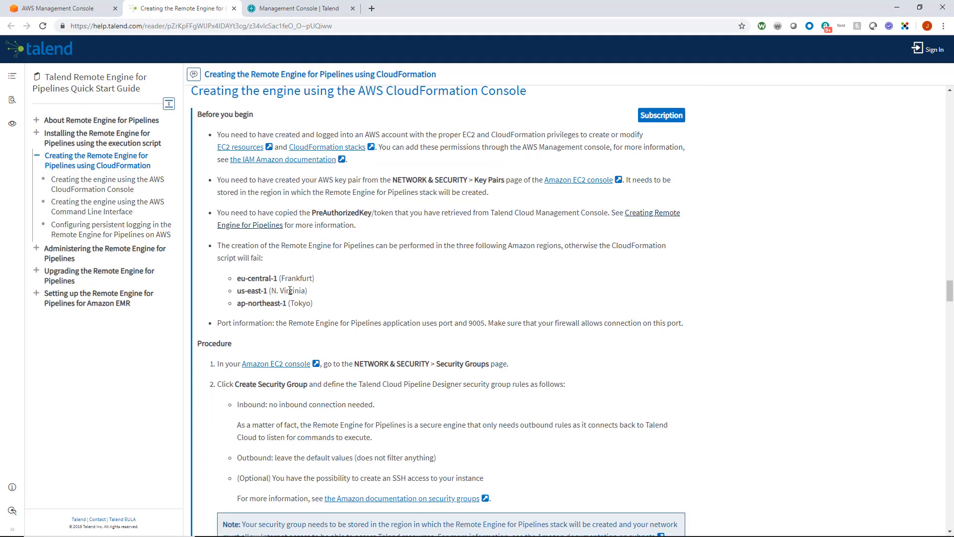
{"action": "scroll", "coordinate": [290, 290], "scroll_direction": "down", "scroll_amount": 9}
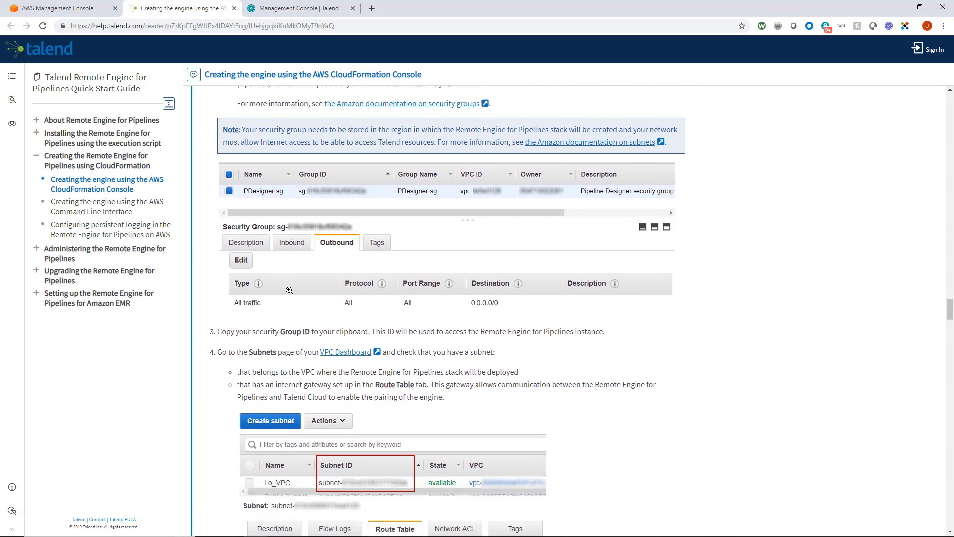
{"action": "scroll", "coordinate": [290, 290], "scroll_direction": "down", "scroll_amount": 4}
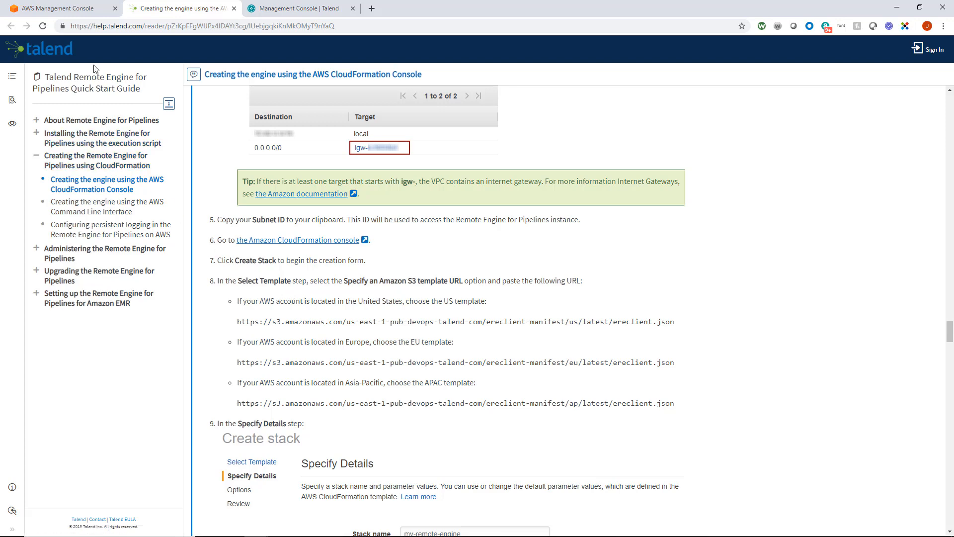
Step: In the AWS console, inspect the inbound and outbound rules of the EC2 security group SG-PipelineDesigner_EMR
{"action": "left_click", "coordinate": [83, 10]}
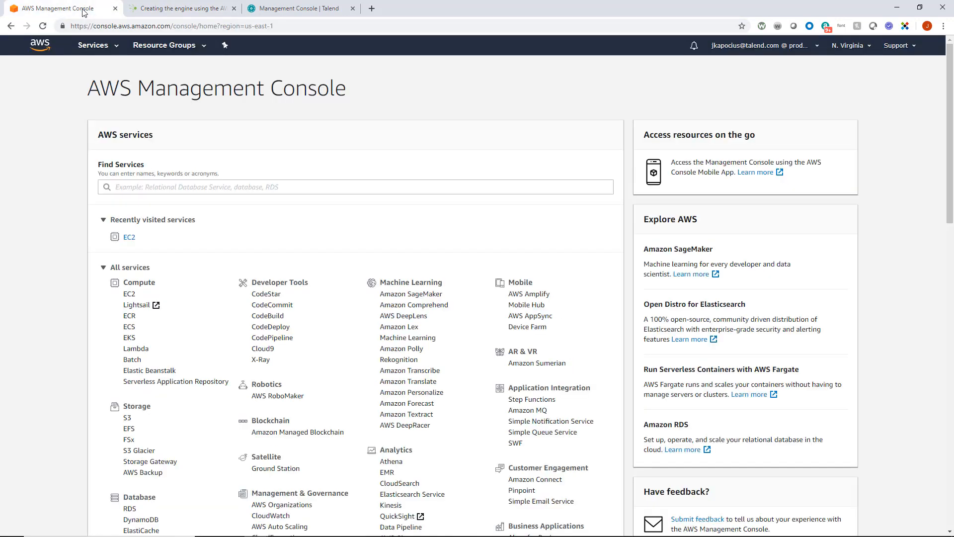
{"action": "left_click", "coordinate": [130, 237]}
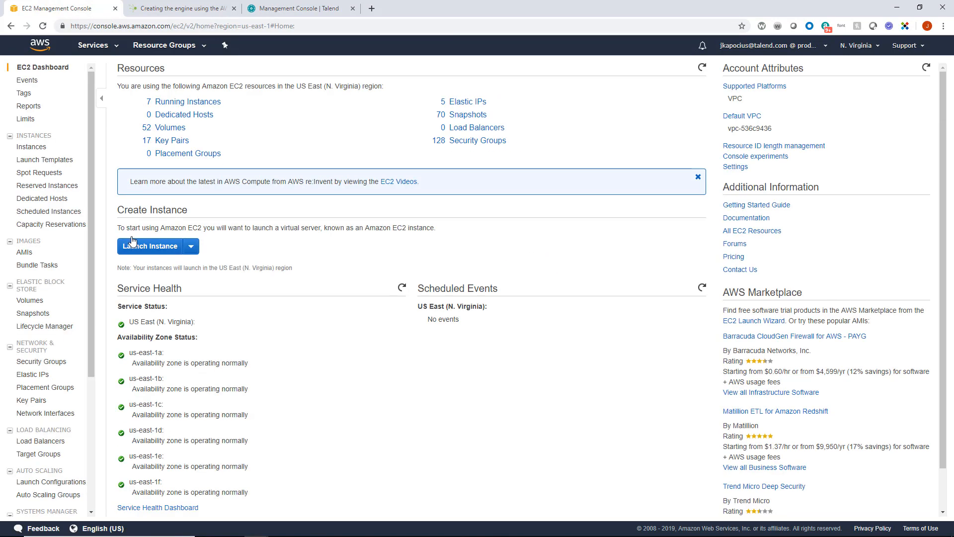
{"action": "left_click", "coordinate": [31, 362]}
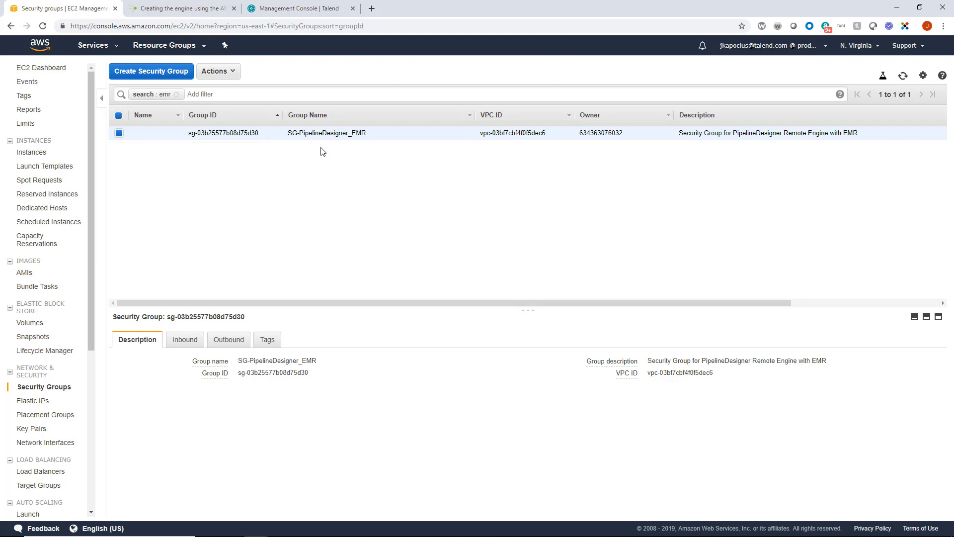
{"action": "left_click", "coordinate": [184, 348]}
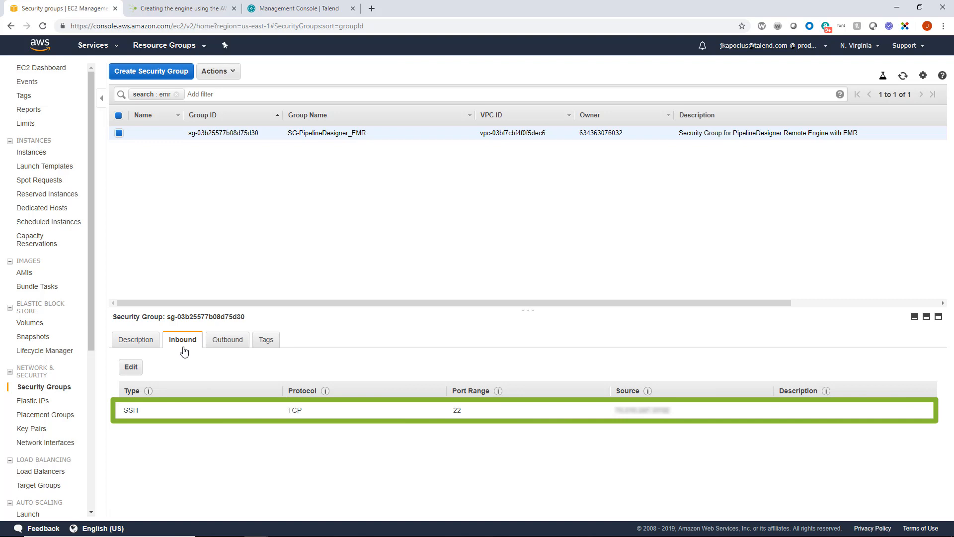
{"action": "left_click", "coordinate": [219, 351]}
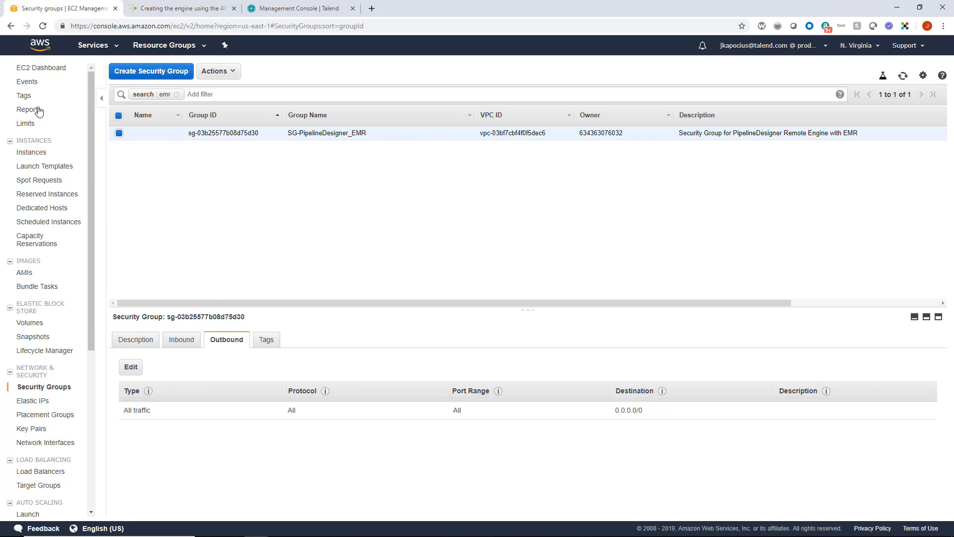
Step: Check the route table of the EMR subnet in VPC for an internet gateway target
{"action": "left_click", "coordinate": [40, 48]}
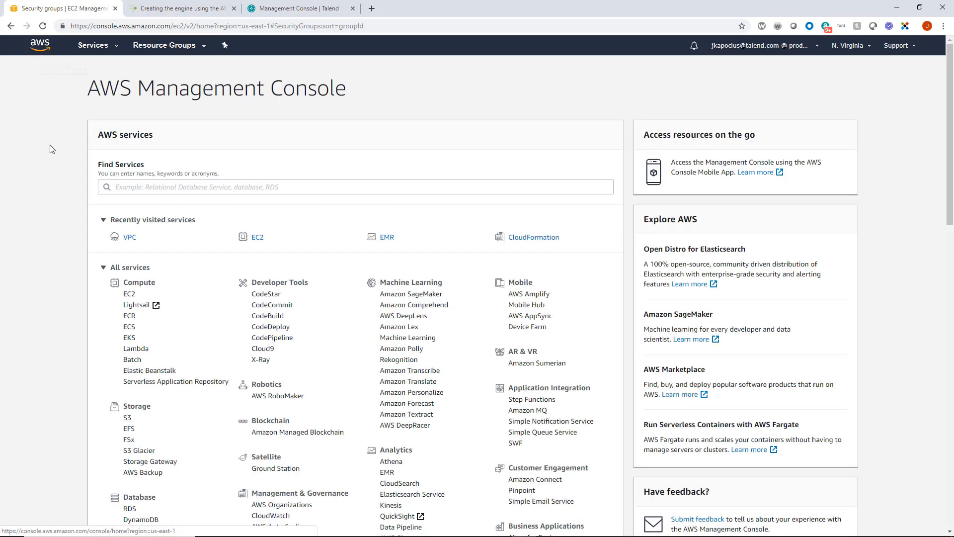
{"action": "left_click", "coordinate": [131, 237]}
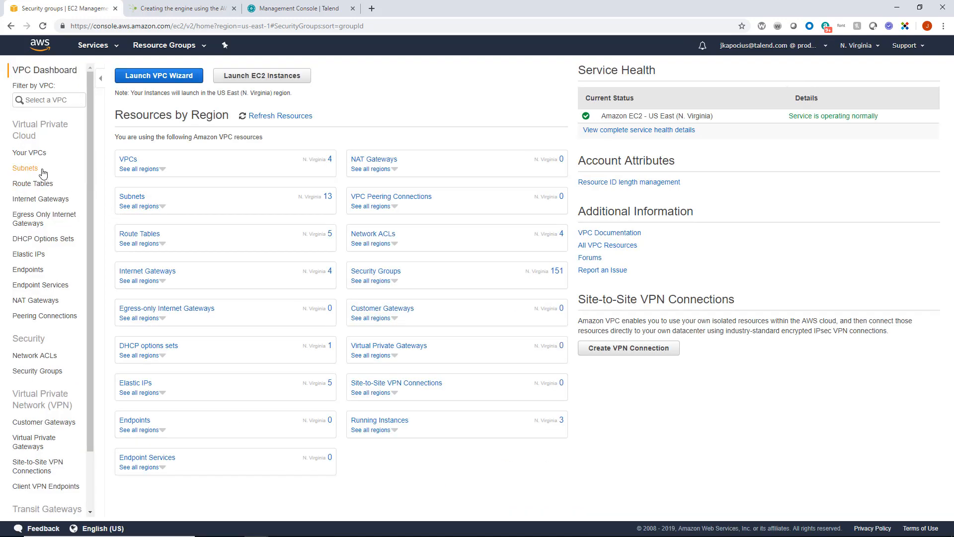
{"action": "left_click", "coordinate": [24, 168]}
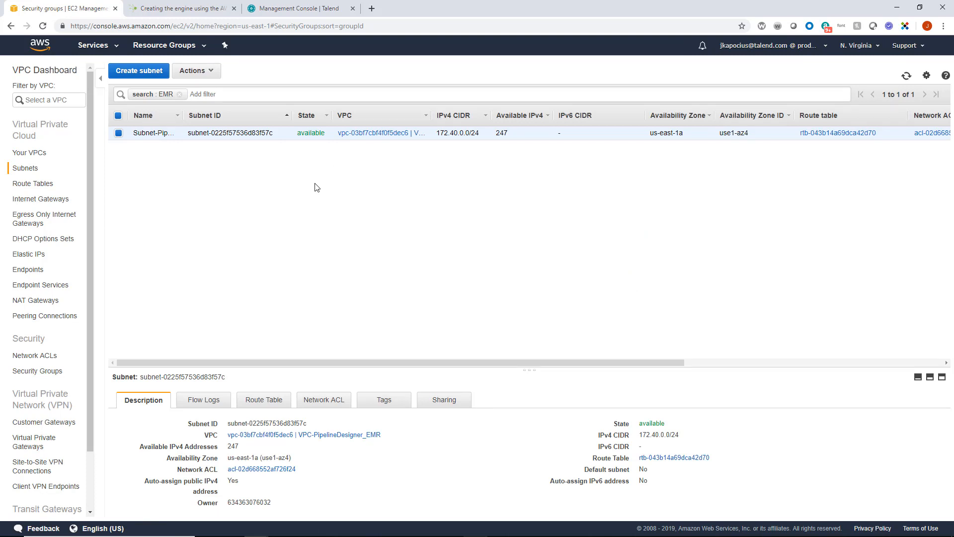
{"action": "left_click", "coordinate": [270, 400]}
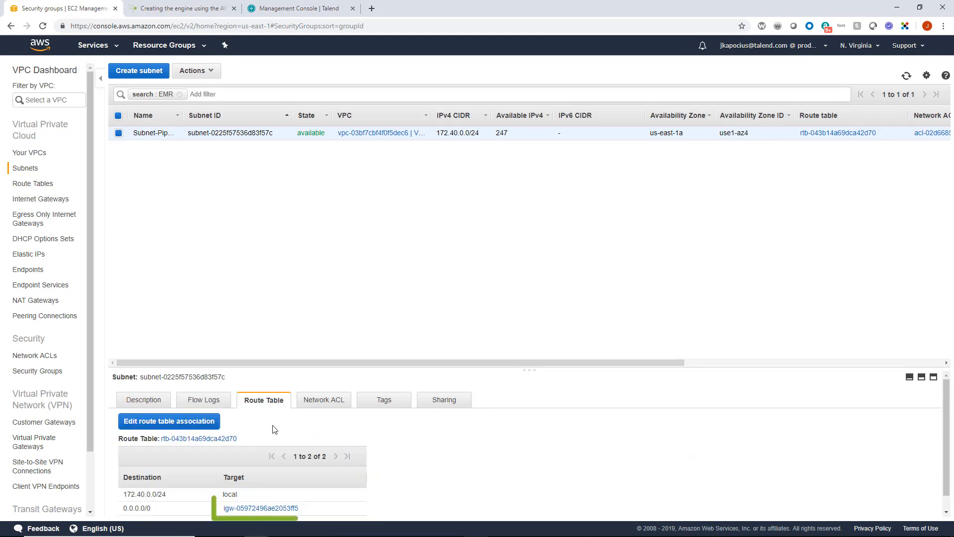
{"action": "scroll", "coordinate": [273, 429], "scroll_direction": "down", "scroll_amount": 1}
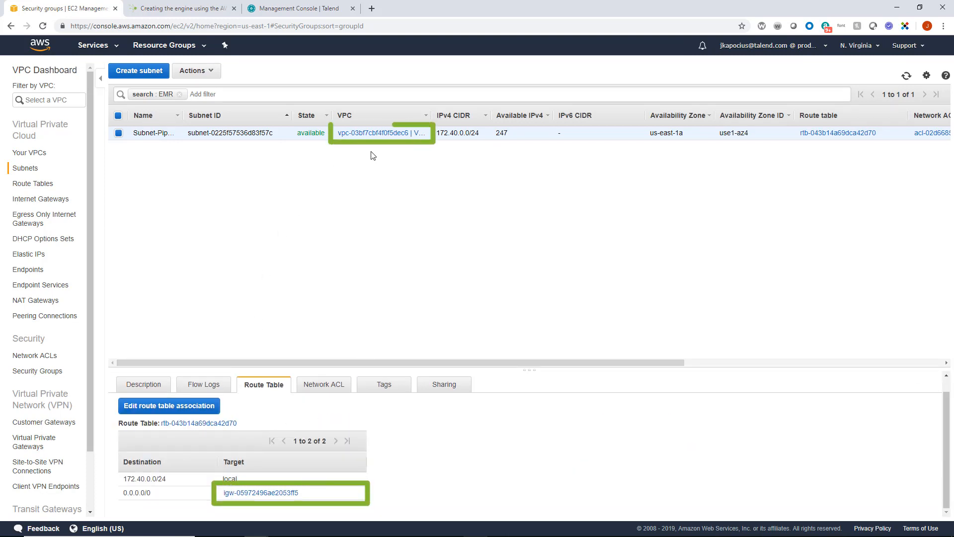
{"action": "left_click", "coordinate": [115, 48]}
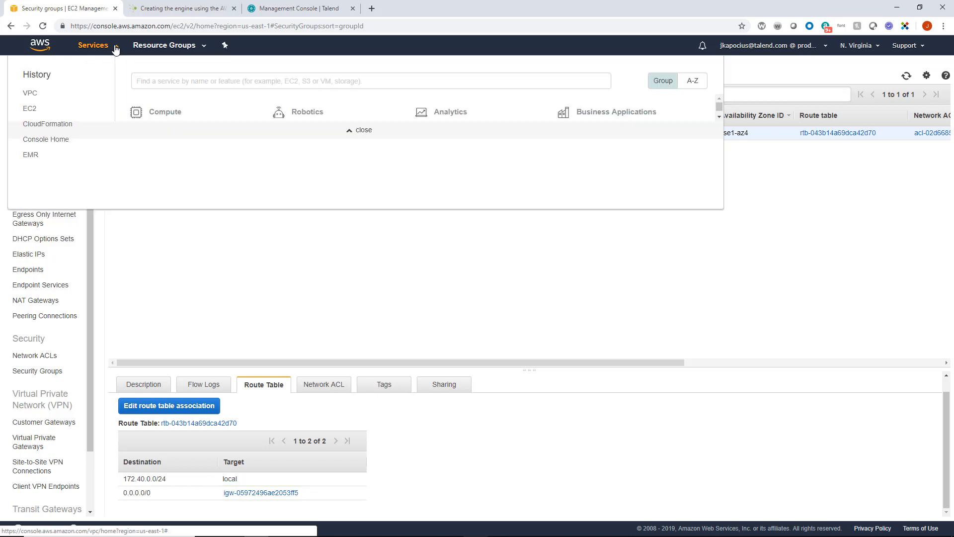
{"action": "left_click", "coordinate": [55, 124]}
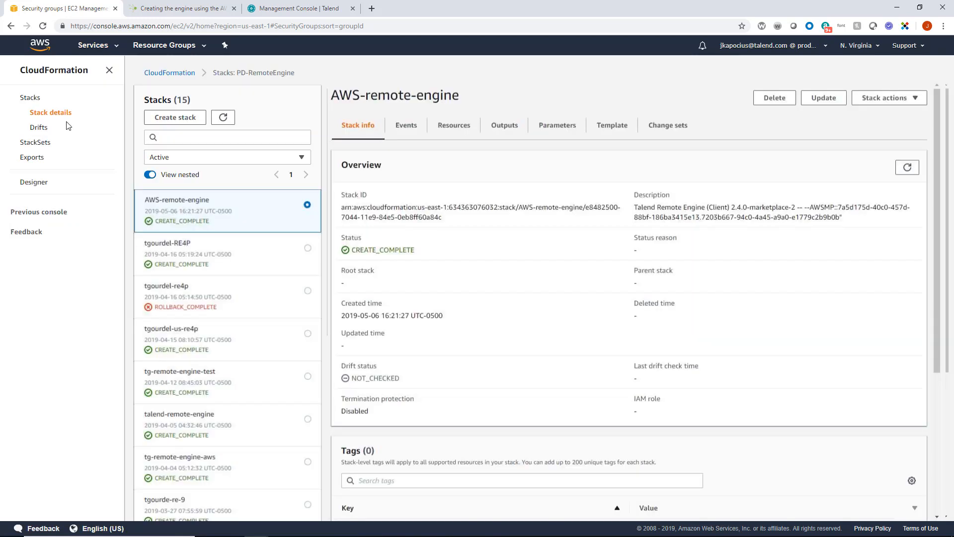
{"action": "left_click", "coordinate": [176, 122]}
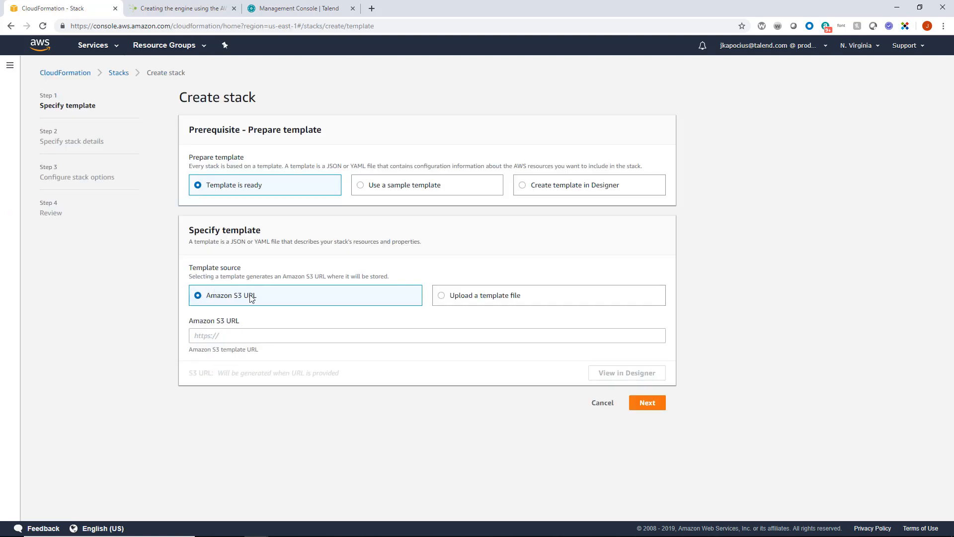
{"action": "left_click", "coordinate": [265, 333]}
{"action": "type", "text": "https://s3.amazonaws.com/us-east-1-pub-devops-talend-com/ereclient-manifest/us/latest/ereclient.json"}
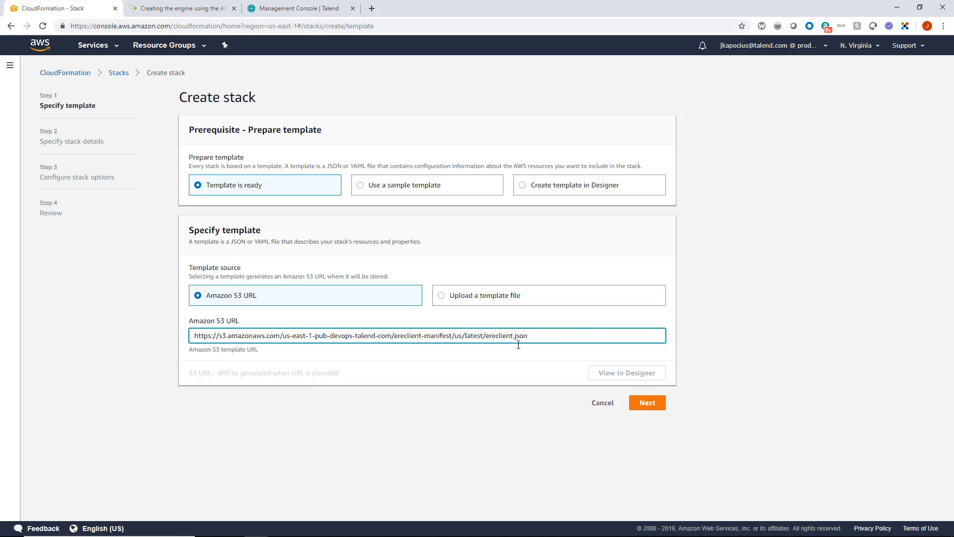
{"action": "left_click", "coordinate": [633, 404]}
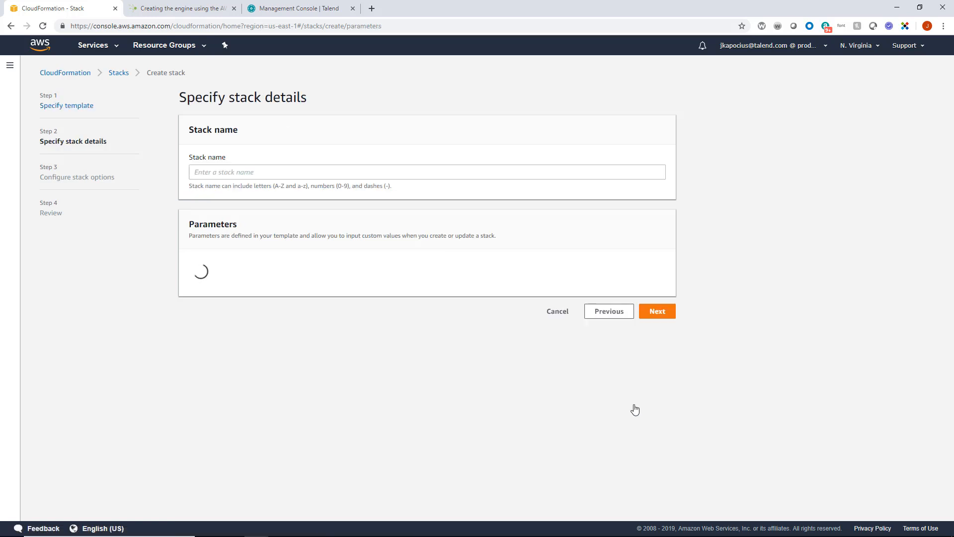
Step: Name the stack PD-RemoteEngine and fill in its keys: PMK-General-NVirginia as KeyName and the engine's pairing key as PreAuthorizedKey
{"action": "left_click", "coordinate": [274, 176]}
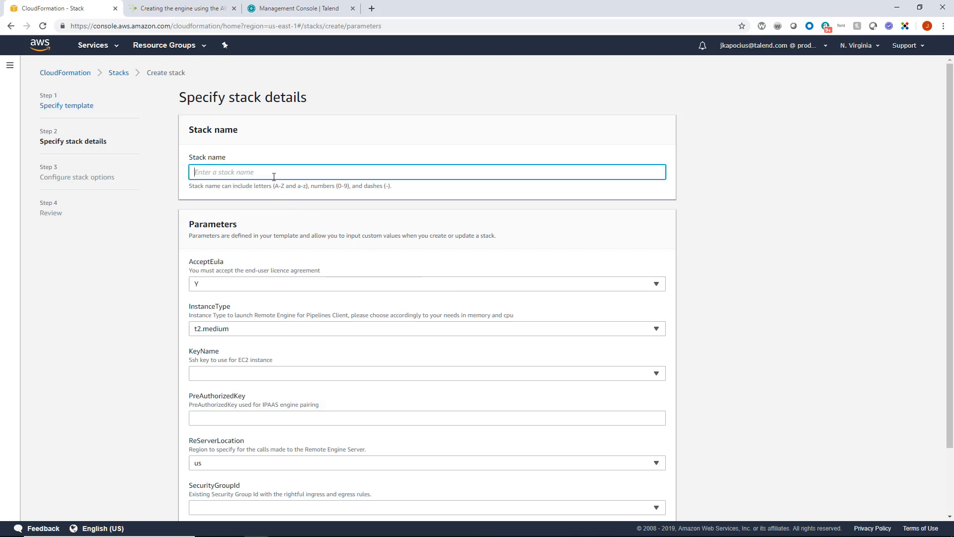
{"action": "type", "text": "PD-RemoteEngine"}
{"action": "left_click", "coordinate": [232, 376]}
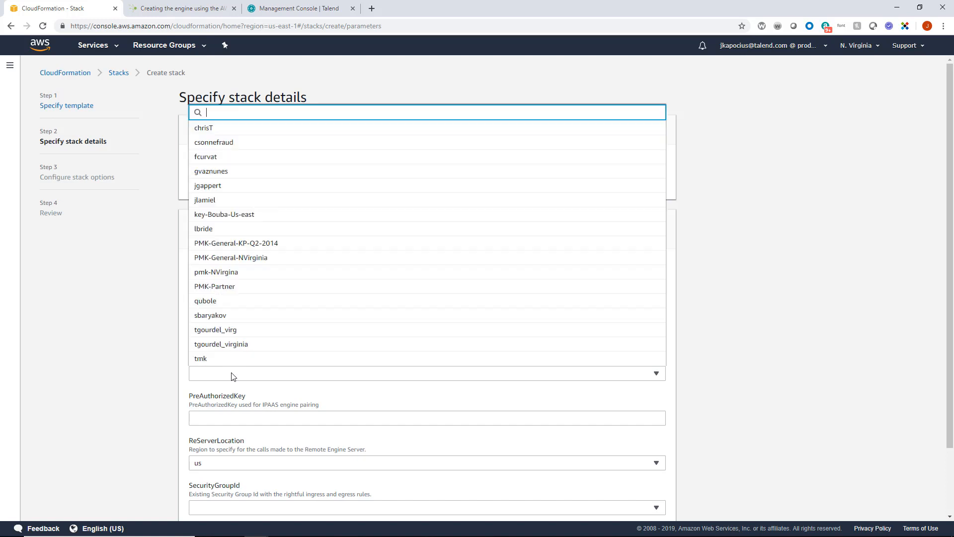
{"action": "left_click", "coordinate": [251, 262]}
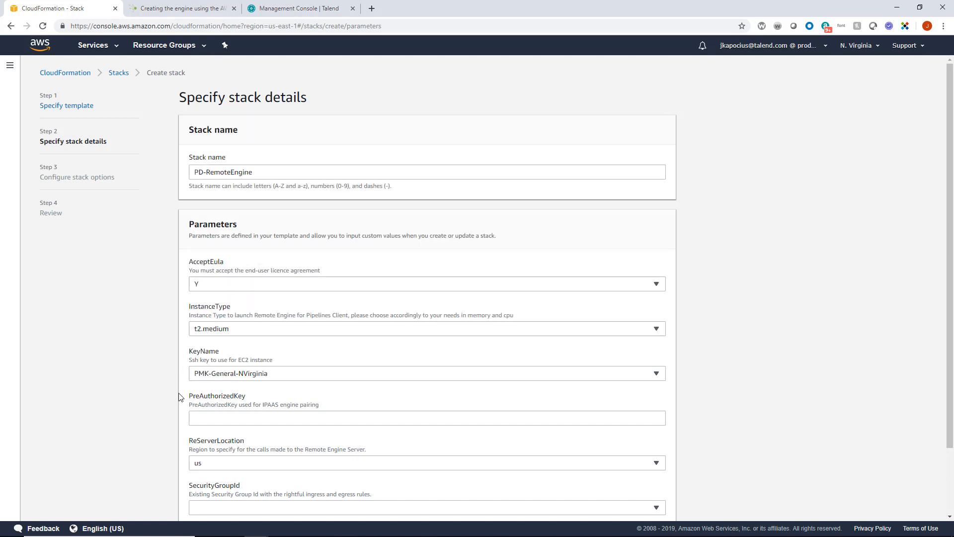
{"action": "left_click", "coordinate": [196, 418]}
{"action": "key", "text": "ctrl+v"}
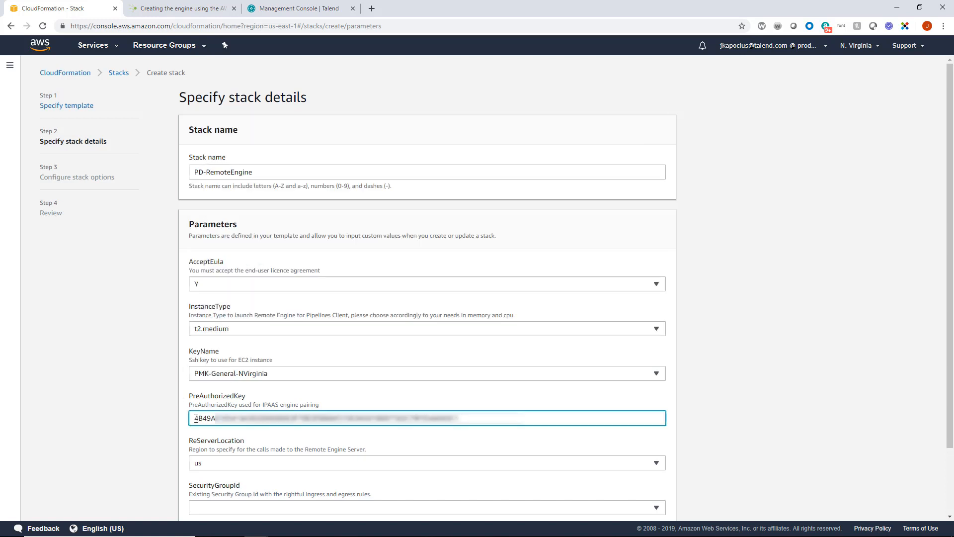
Step: Assign the security group SG-PipelineDesigner_EMR and the subnet Subnet-PipelineDesigner_EMR to the stack
{"action": "scroll", "coordinate": [190, 422], "scroll_direction": "down", "scroll_amount": 3}
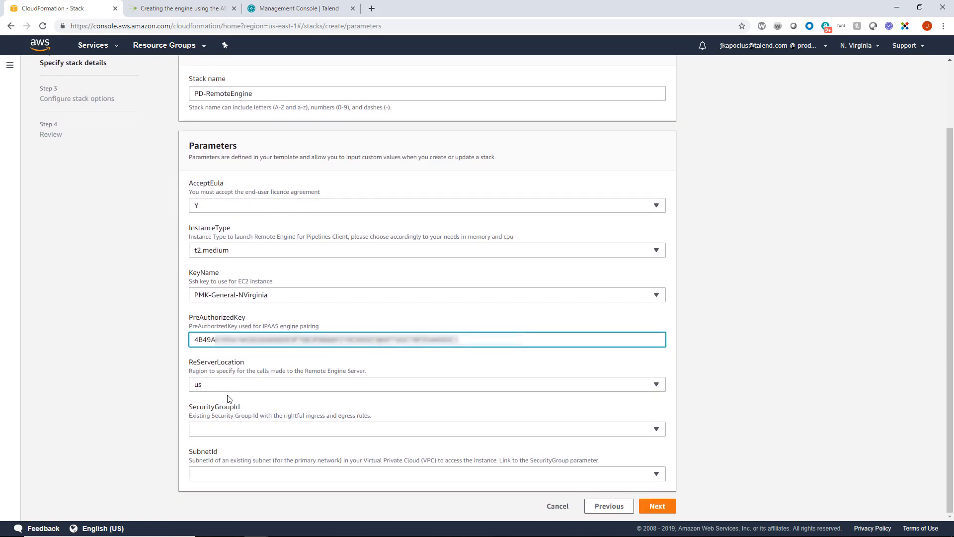
{"action": "left_click", "coordinate": [231, 430]}
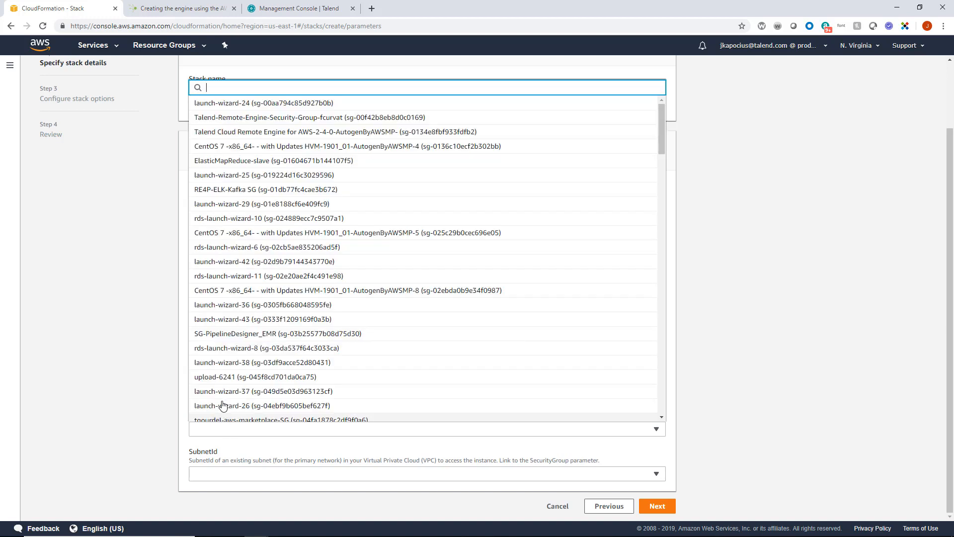
{"action": "left_click", "coordinate": [230, 336]}
{"action": "left_click", "coordinate": [212, 473]}
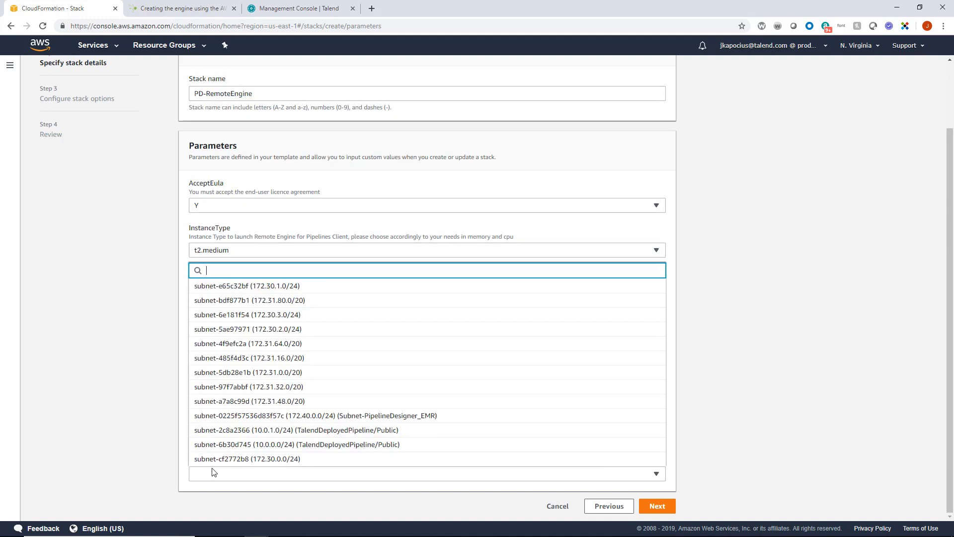
{"action": "left_click", "coordinate": [230, 419]}
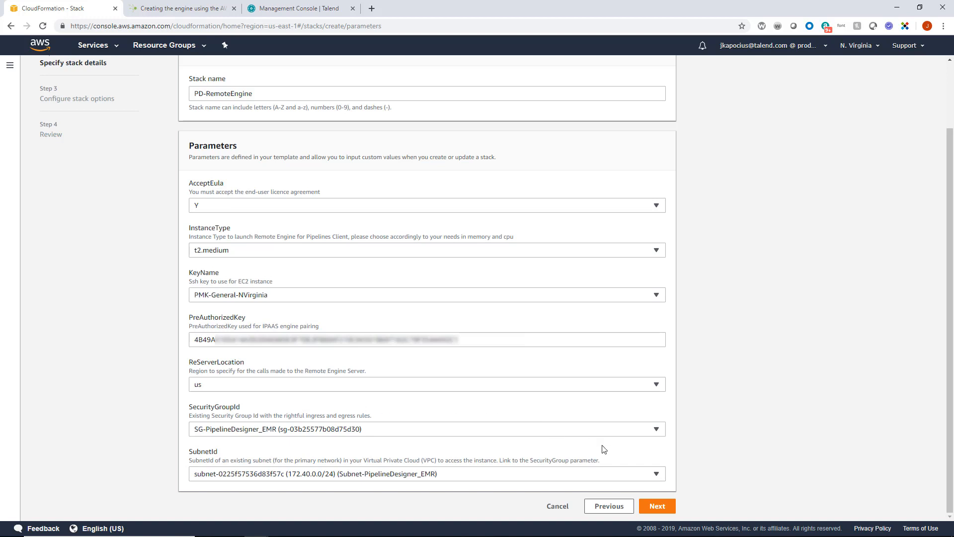
Step: Create the PD-RemoteEngine stack with the default stack options and refresh its event list
{"action": "left_click", "coordinate": [659, 505]}
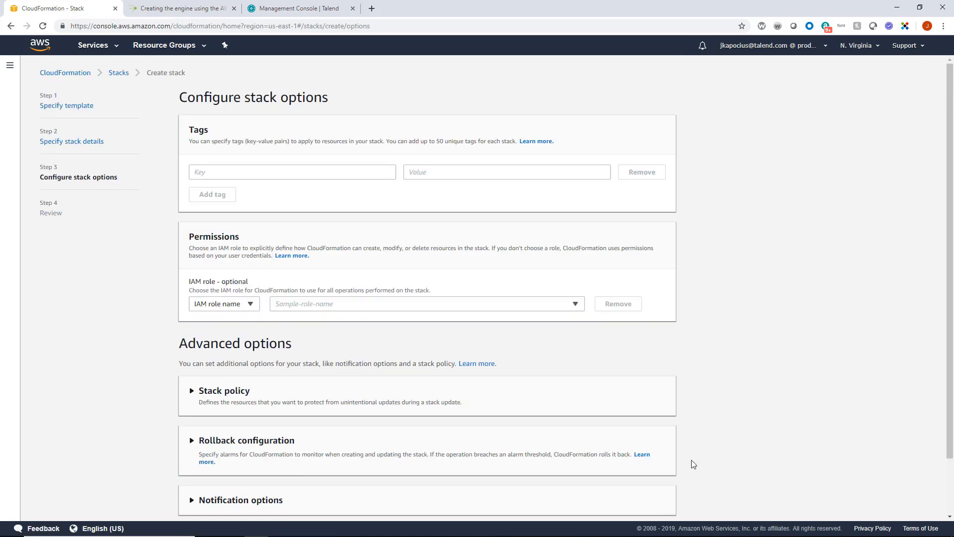
{"action": "scroll", "coordinate": [713, 417], "scroll_direction": "down", "scroll_amount": 2}
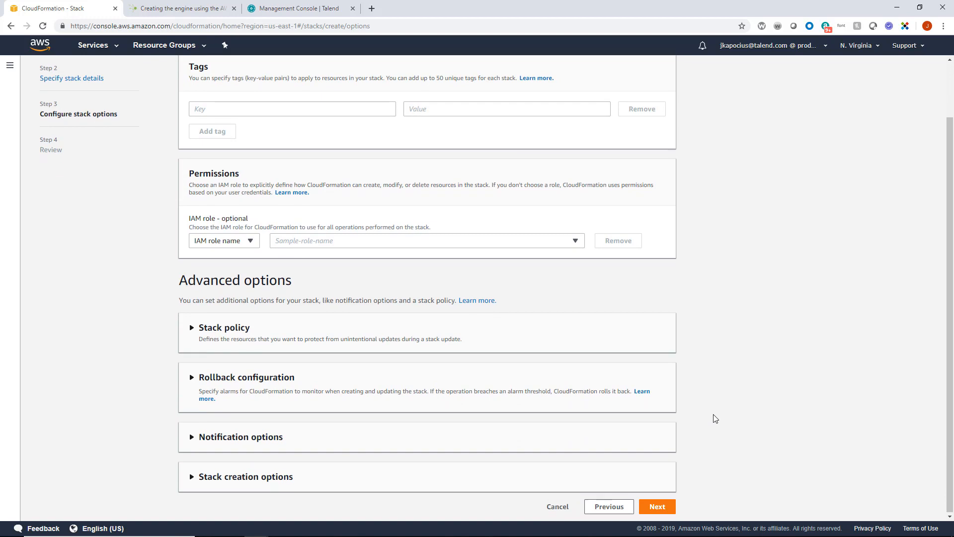
{"action": "left_click", "coordinate": [657, 506]}
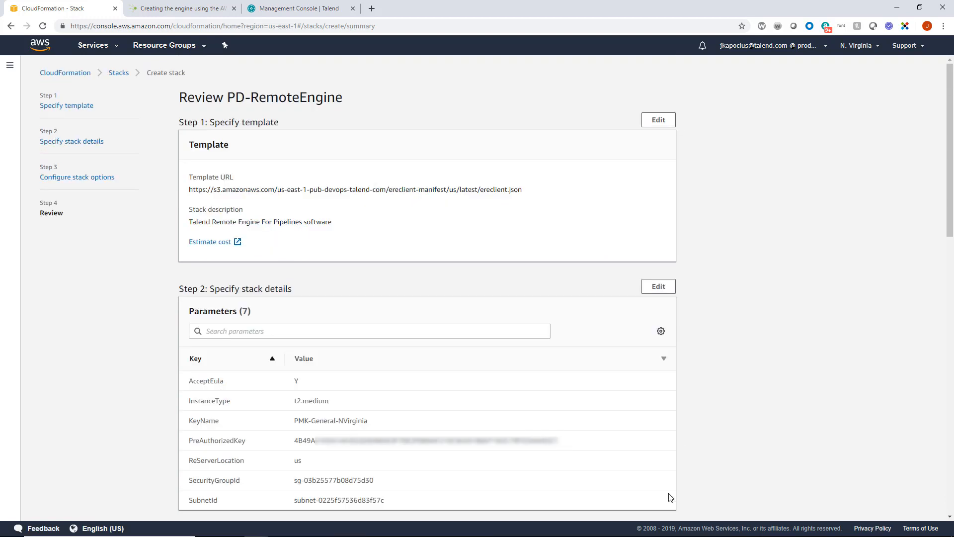
{"action": "scroll", "coordinate": [714, 399], "scroll_direction": "down", "scroll_amount": 7}
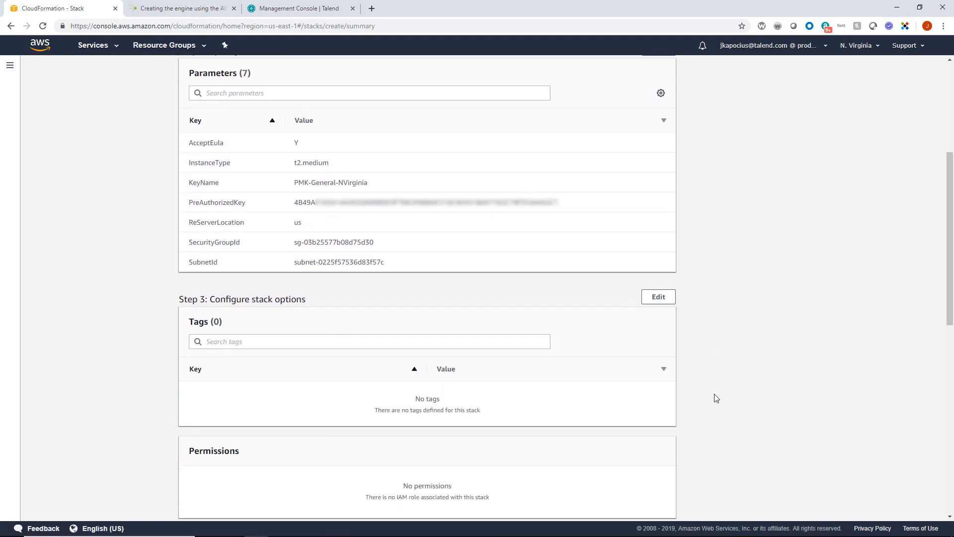
{"action": "scroll", "coordinate": [714, 399], "scroll_direction": "down", "scroll_amount": 8}
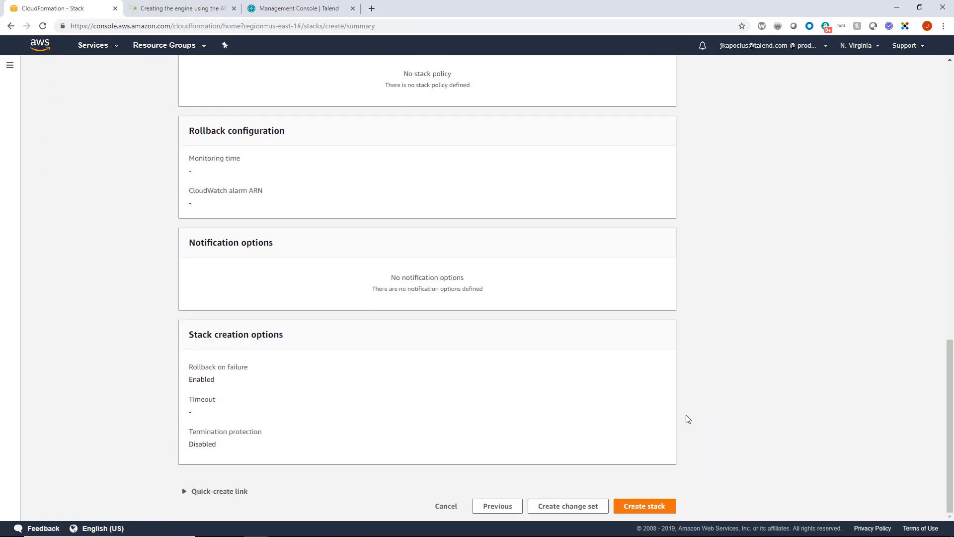
{"action": "left_click", "coordinate": [670, 505]}
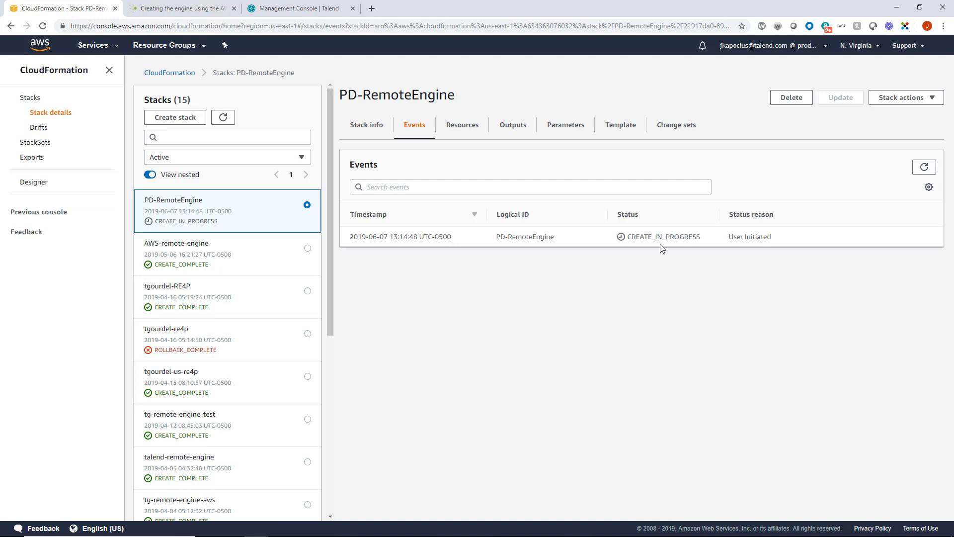
{"action": "left_click", "coordinate": [921, 171]}
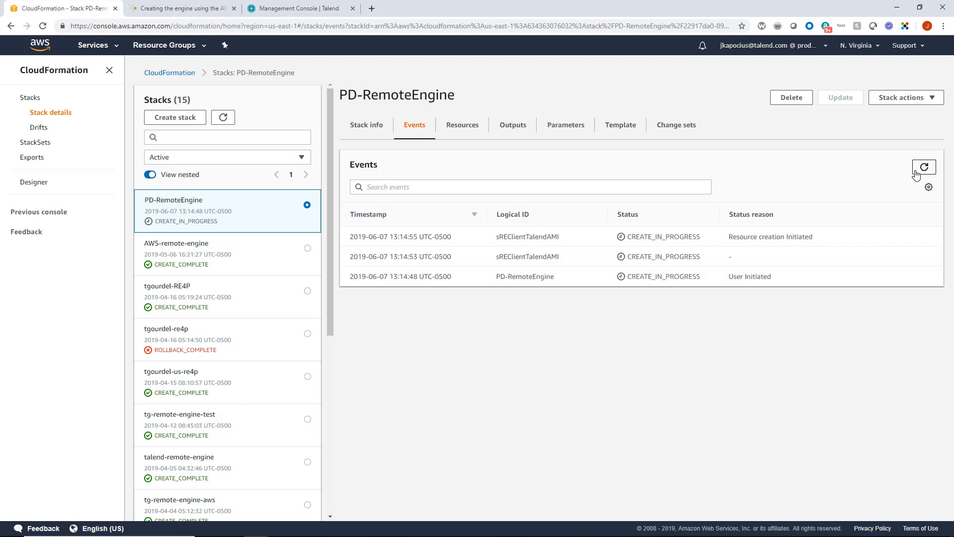
Step: Refresh the PD-RemoteEngine stack events, then check the pairing status of EMR-RemoteEngine_PipelineDesigner in Talend Management Console with a page reload
{"action": "left_click", "coordinate": [917, 174]}
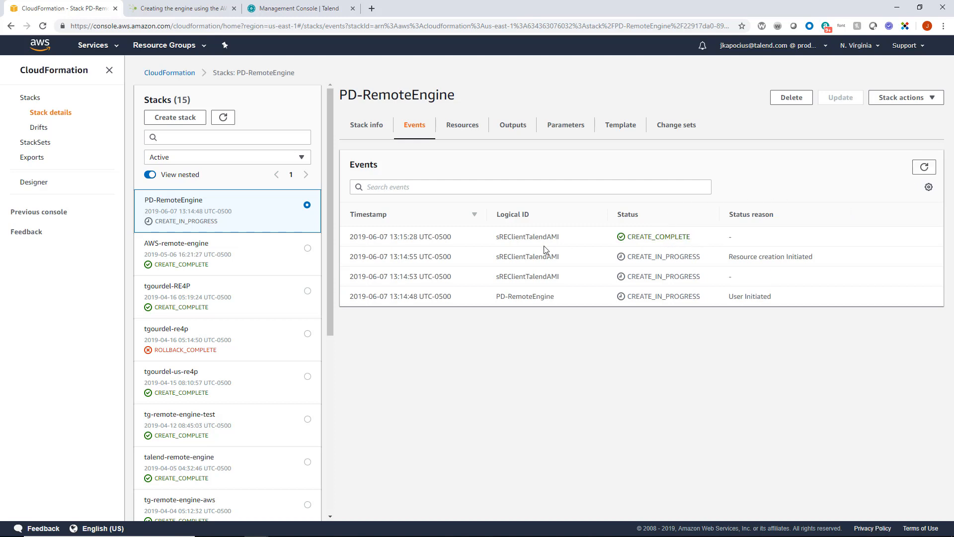
{"action": "left_click", "coordinate": [290, 14]}
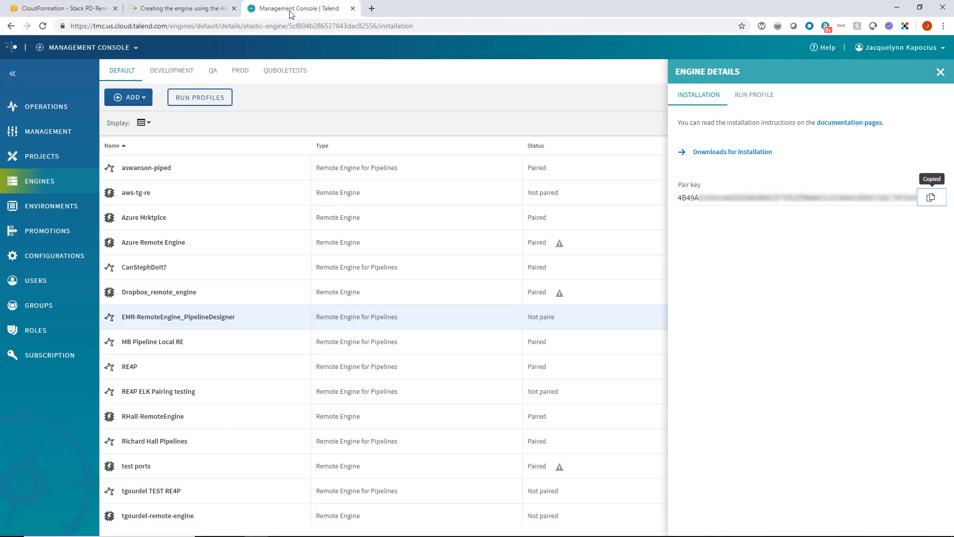
{"action": "left_click", "coordinate": [43, 26]}
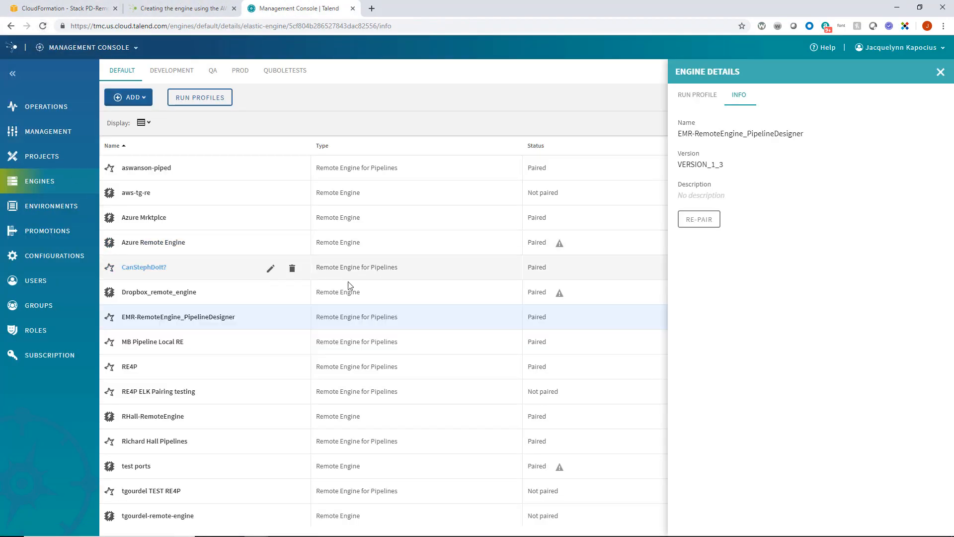
Step: Add a Standard run profile named AWS_RemoteEngine-for-PipelineDesigner to the EMR-RemoteEngine_PipelineDesigner engine, with Spark local and 2 threads
{"action": "left_click", "coordinate": [700, 97]}
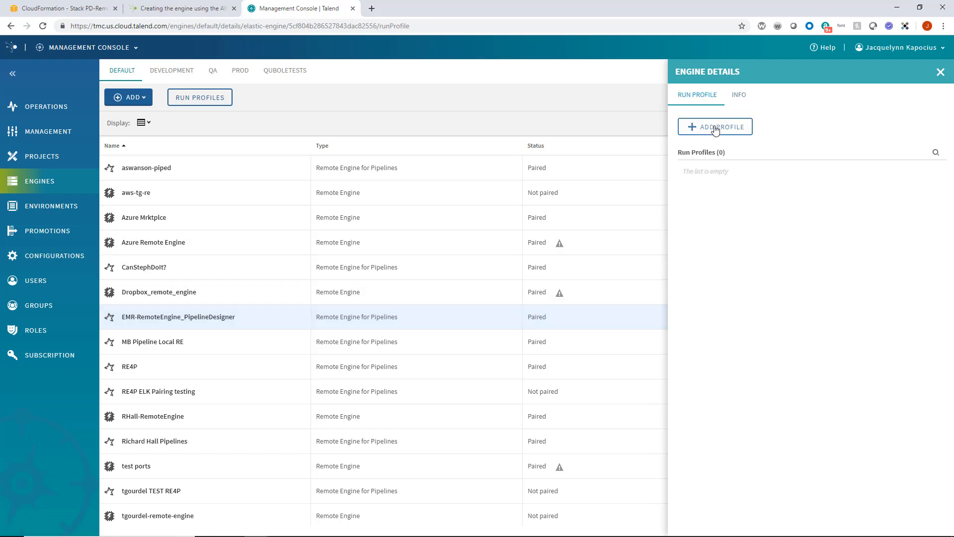
{"action": "left_click", "coordinate": [715, 128]}
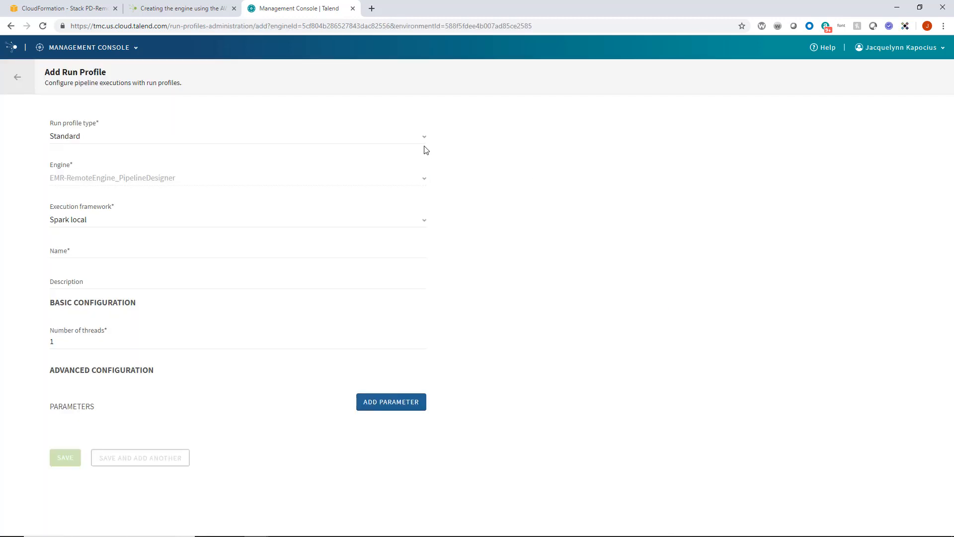
{"action": "left_click", "coordinate": [425, 138]}
{"action": "left_click", "coordinate": [452, 147]}
{"action": "left_click", "coordinate": [405, 252]}
{"action": "type", "text": "AWS_RemoteEngine-for-PipelineDesigner"}
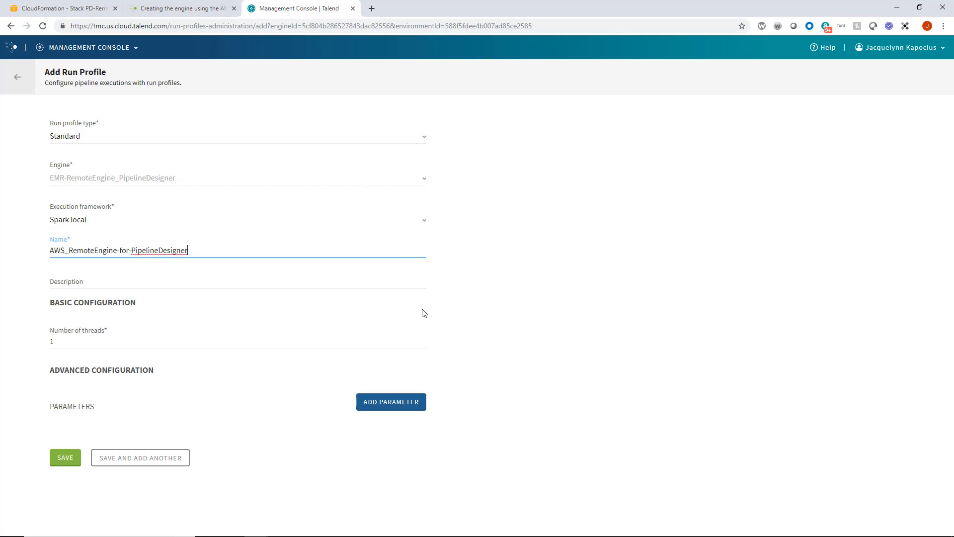
{"action": "left_click", "coordinate": [423, 339]}
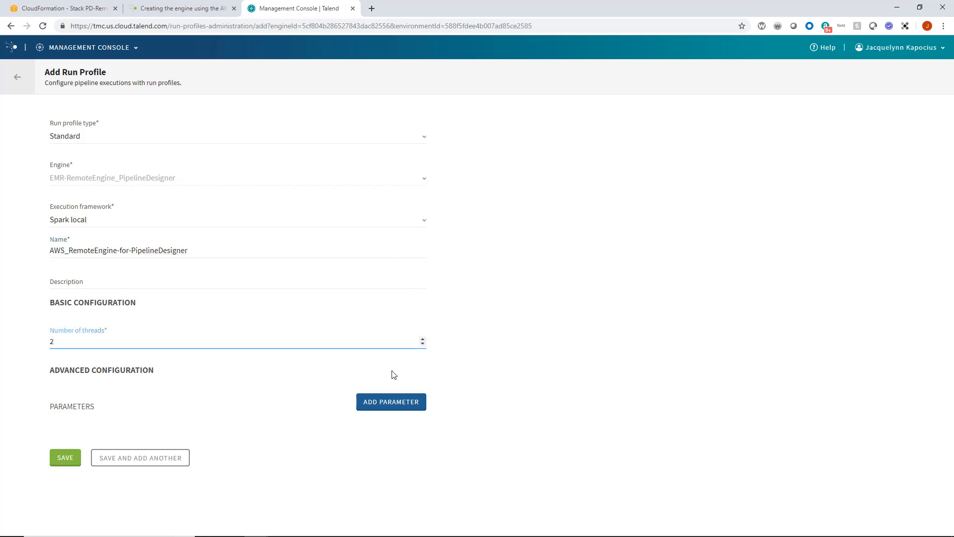
Step: Add the advanced parameter spark.driver.memory with the value 4g to the run profile and save the profile
{"action": "left_click", "coordinate": [390, 402]}
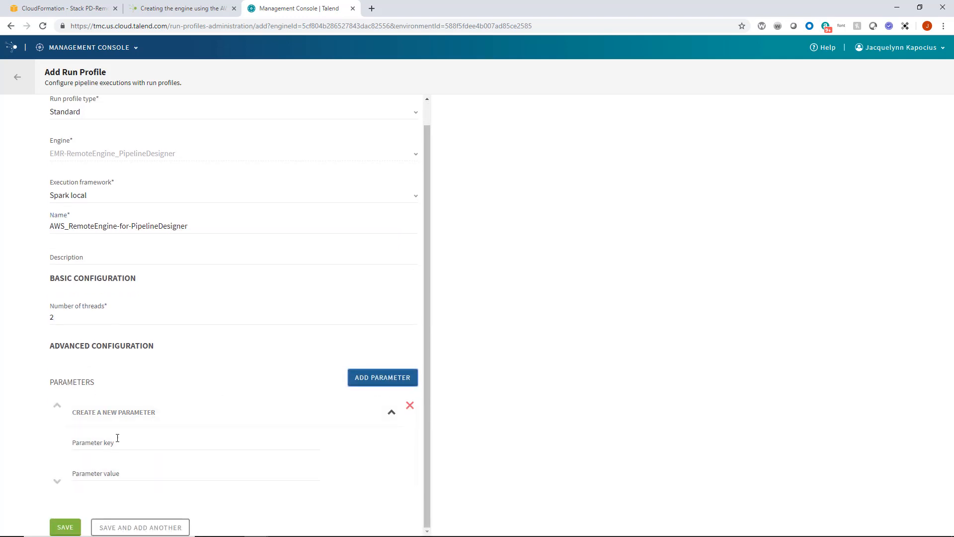
{"action": "left_click", "coordinate": [119, 438]}
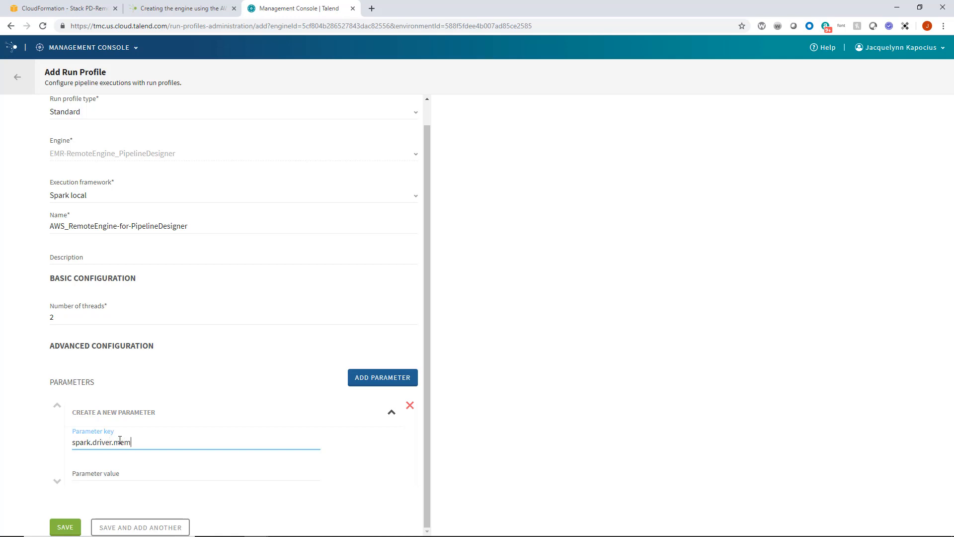
{"action": "left_click", "coordinate": [104, 472]}
{"action": "type", "text": "4g"}
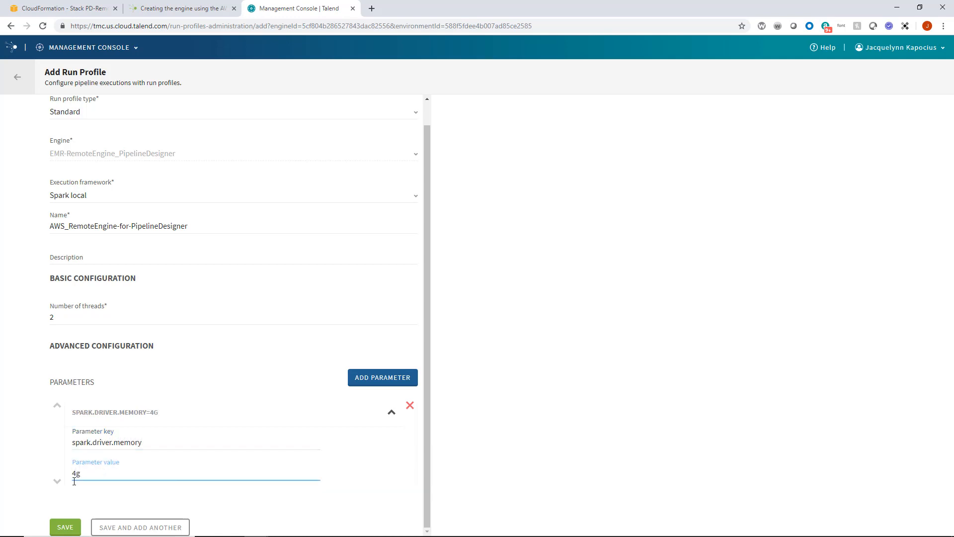
{"action": "left_click", "coordinate": [66, 527]}
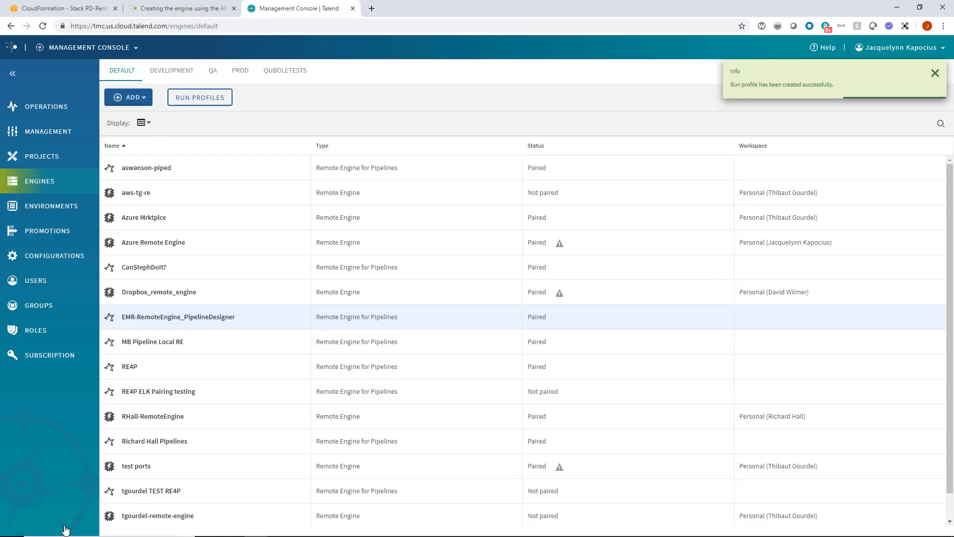
Step: Switch to Pipeline Designer and run the pipeline "Demo pipeline: Aircrafts and Airlines" with the run profile AWS_RemoteEngine-for-PipelineDesigner
{"action": "left_click", "coordinate": [131, 47]}
{"action": "left_click", "coordinate": [130, 158]}
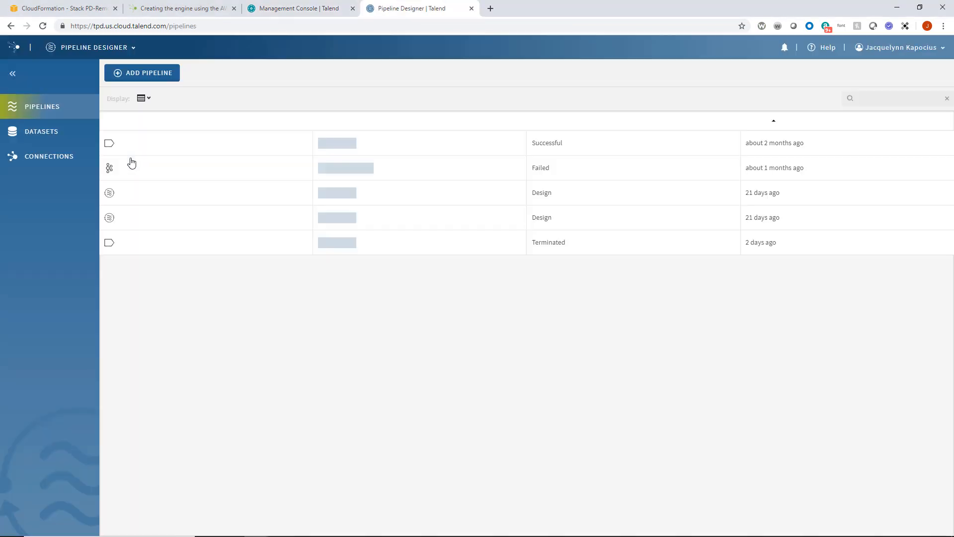
{"action": "left_click", "coordinate": [132, 242]}
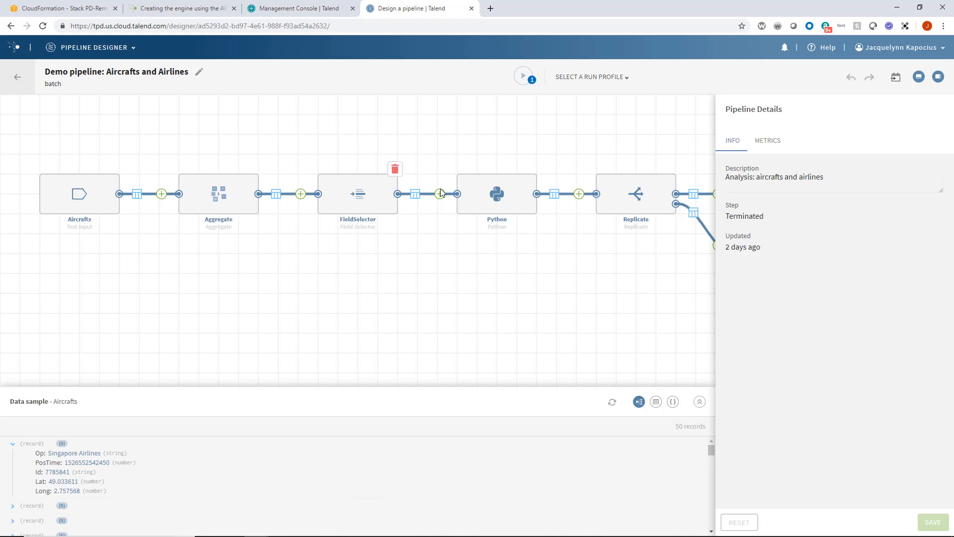
{"action": "left_click", "coordinate": [625, 79]}
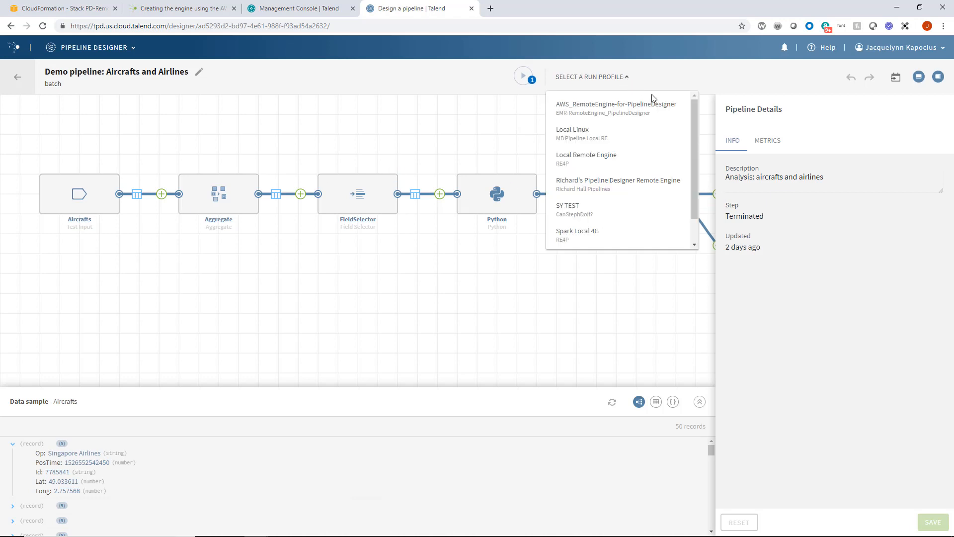
{"action": "left_click", "coordinate": [667, 117]}
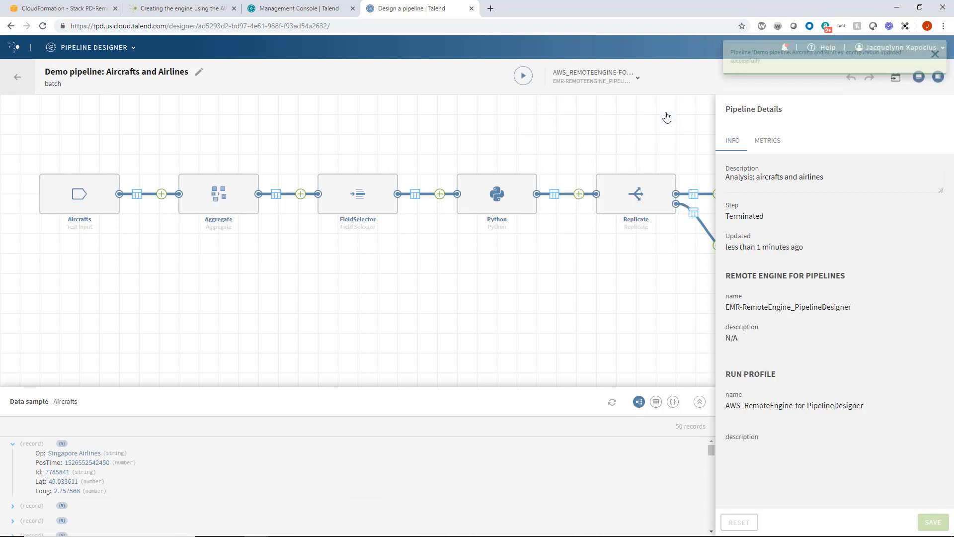
{"action": "left_click", "coordinate": [525, 83]}
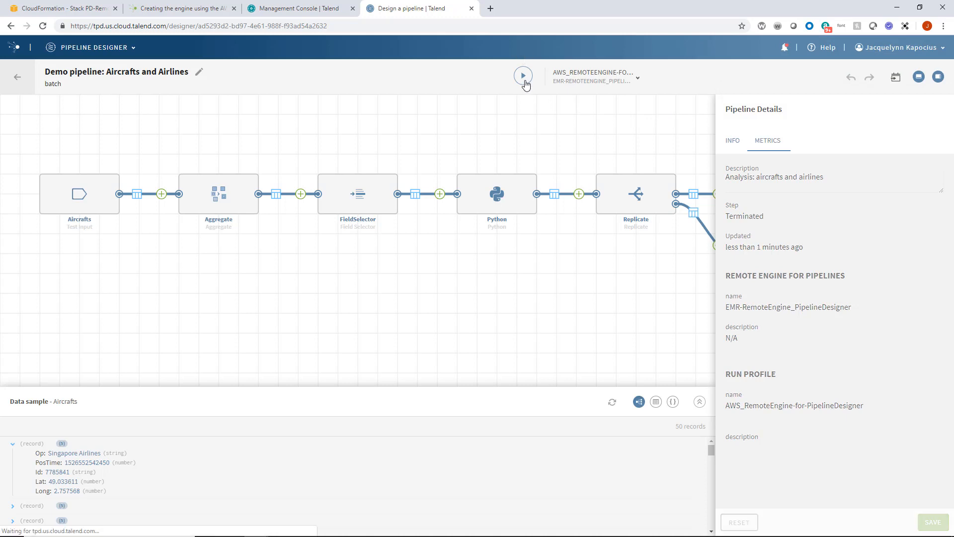